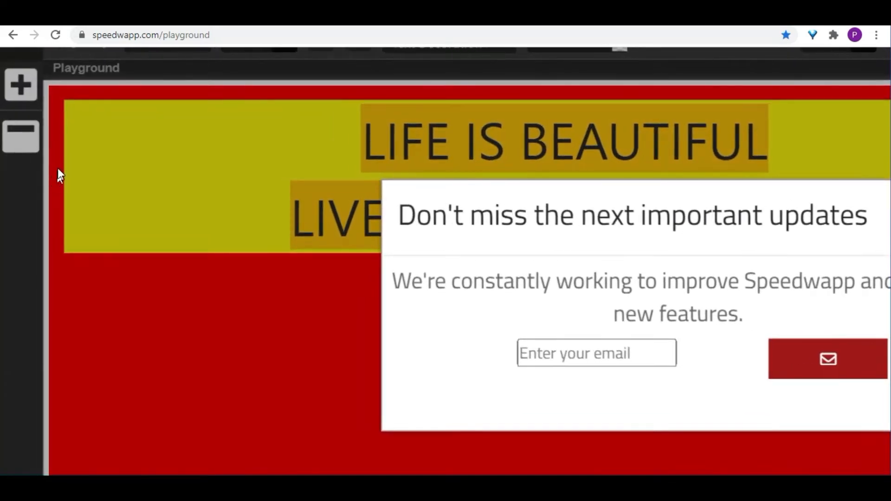
Examine the background, margin and padding style settings of the yellow paragraph
scroll(62, 164, down, 5)
click(638, 183)
scroll(708, 172, up, 3)
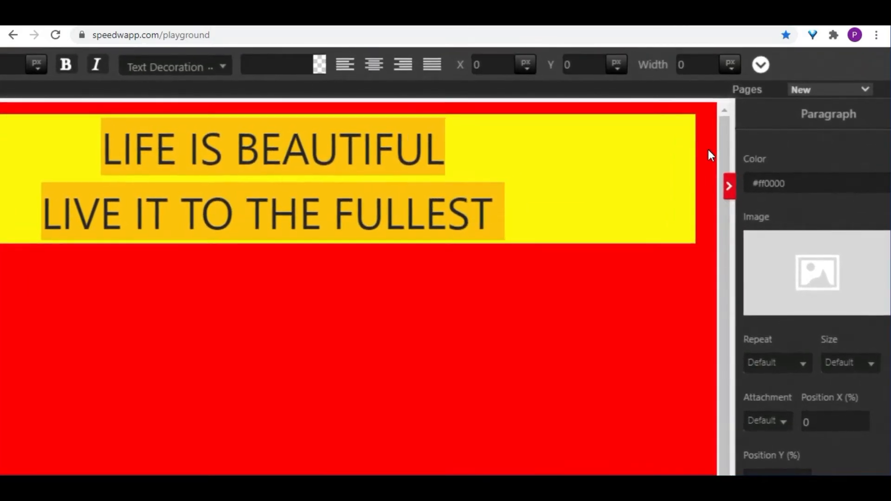
scroll(710, 152, down, 2)
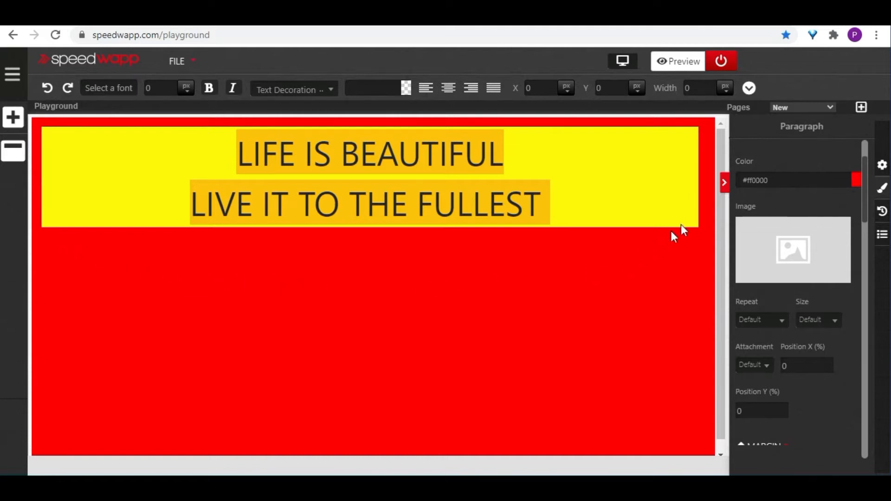
click(620, 203)
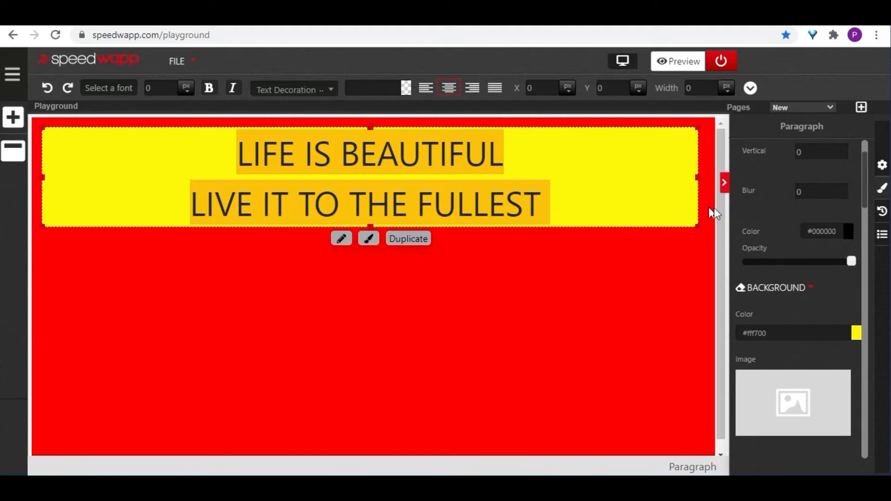
scroll(807, 235, down, 2)
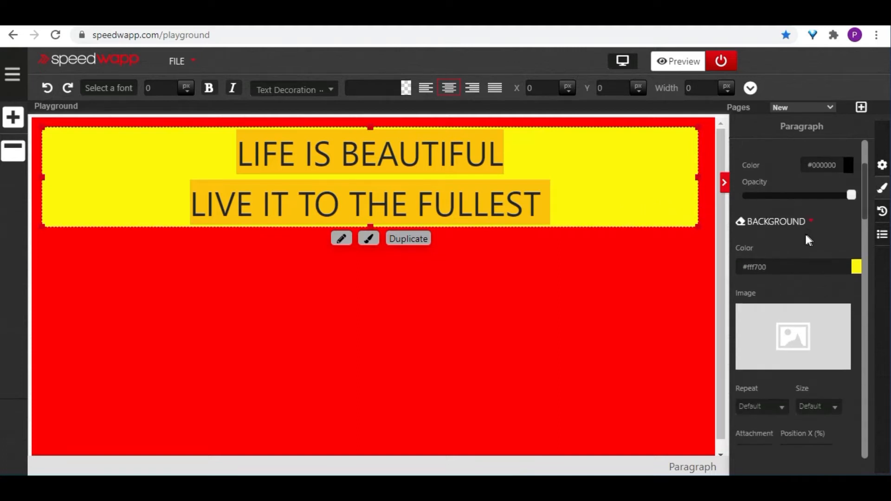
scroll(610, 191, down, 1)
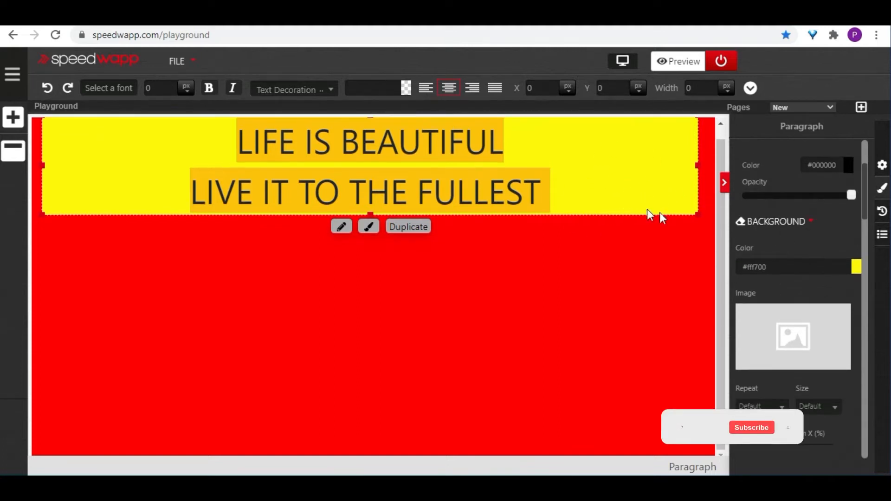
scroll(795, 281, down, 7)
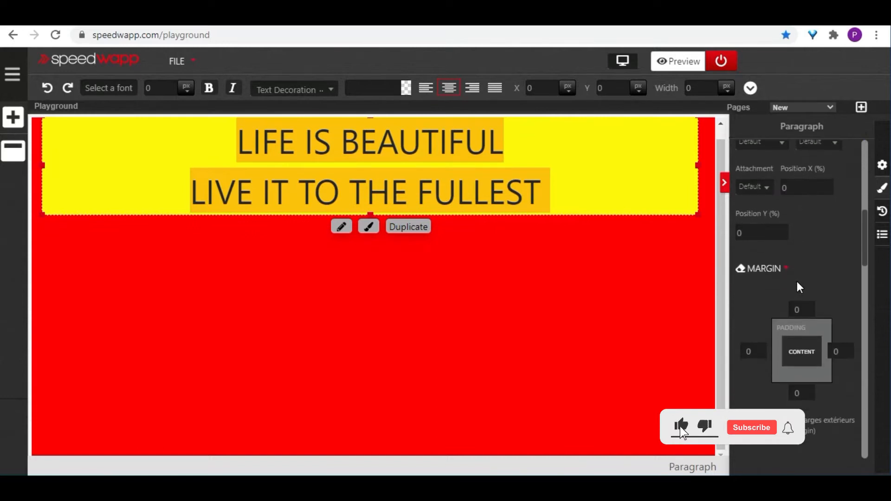
scroll(797, 280, down, 2)
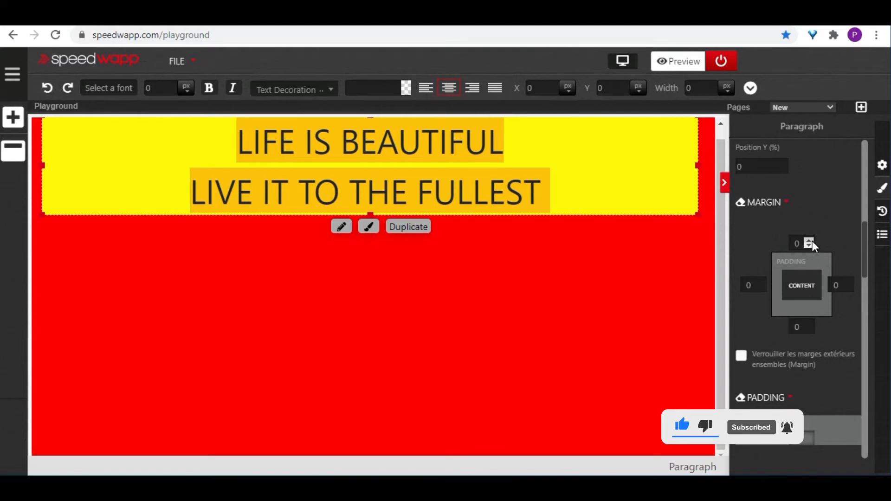
scroll(812, 241, down, 2)
scroll(801, 181, up, 1)
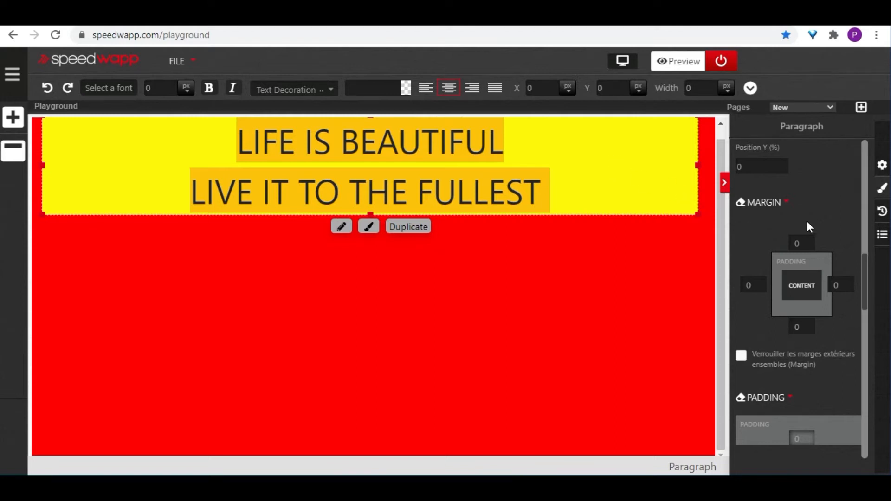
scroll(807, 221, down, 1)
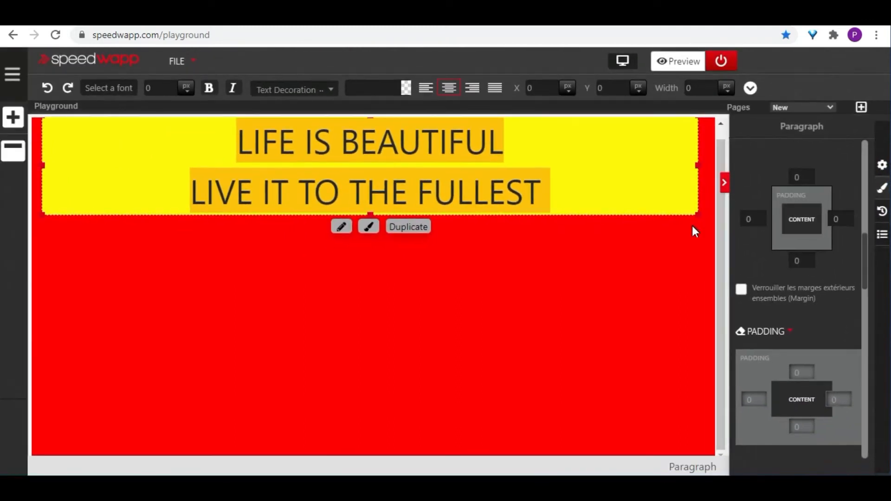
Set the top margin of the yellow paragraph to 58
click(608, 174)
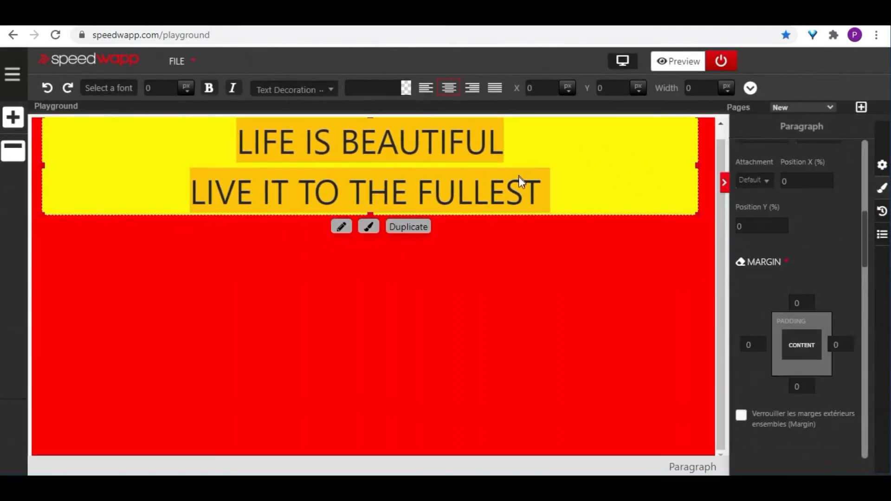
scroll(844, 272, down, 1)
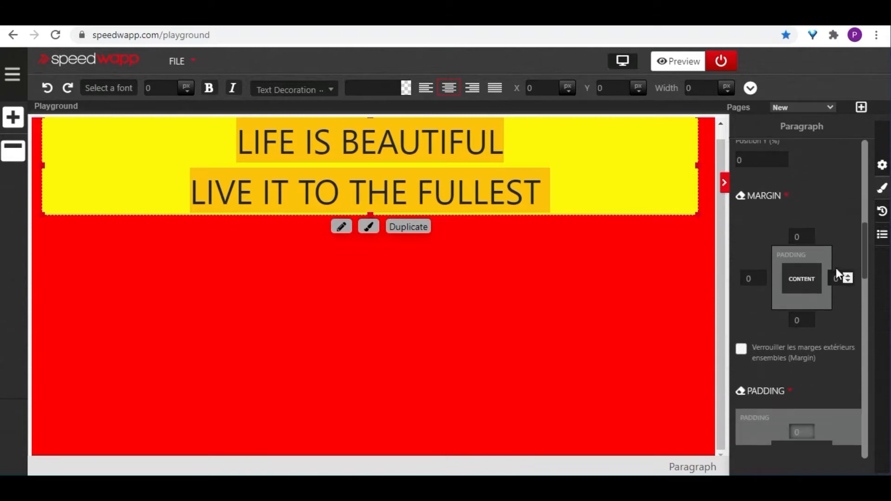
click(809, 233)
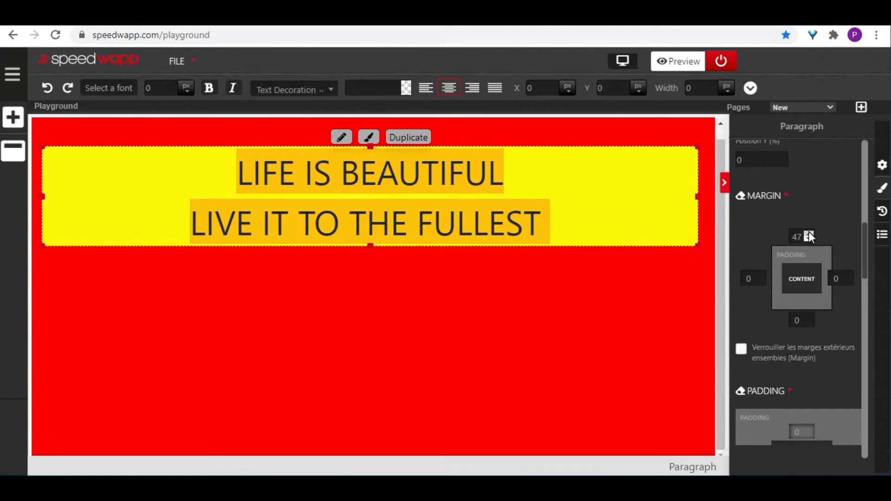
click(809, 233)
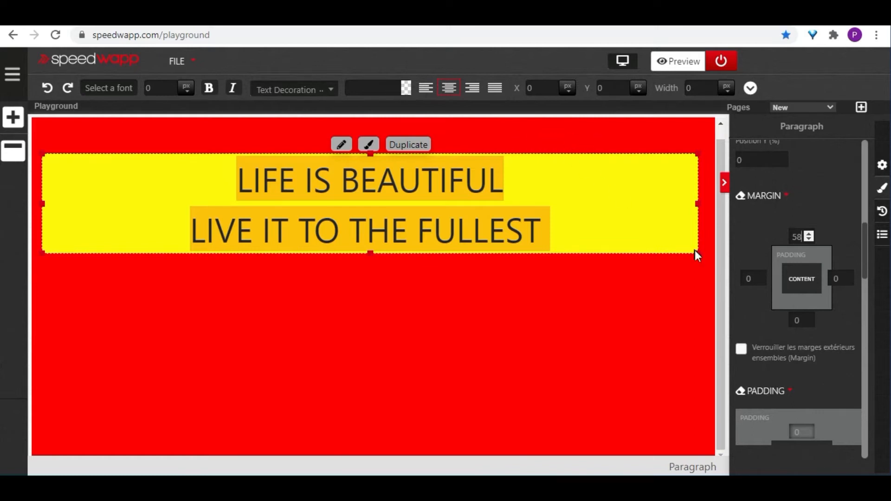
Set the left margin of the yellow paragraph to 58
click(760, 274)
click(763, 274)
click(763, 274)
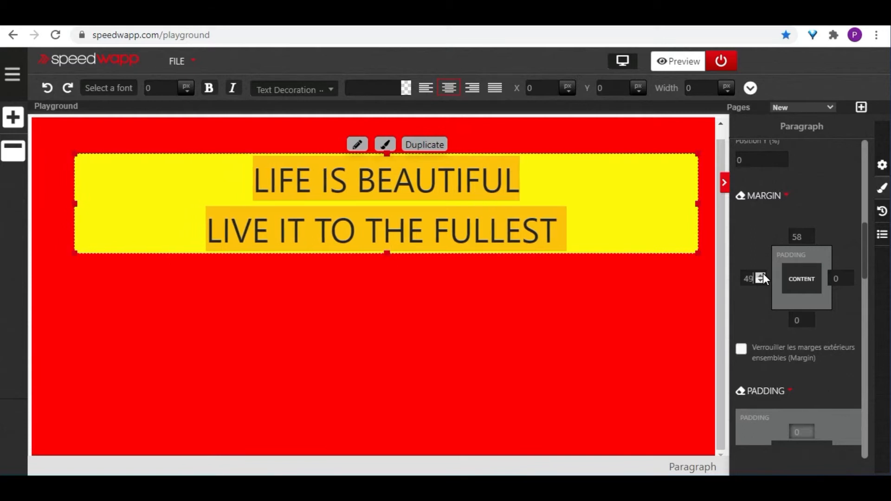
click(763, 274)
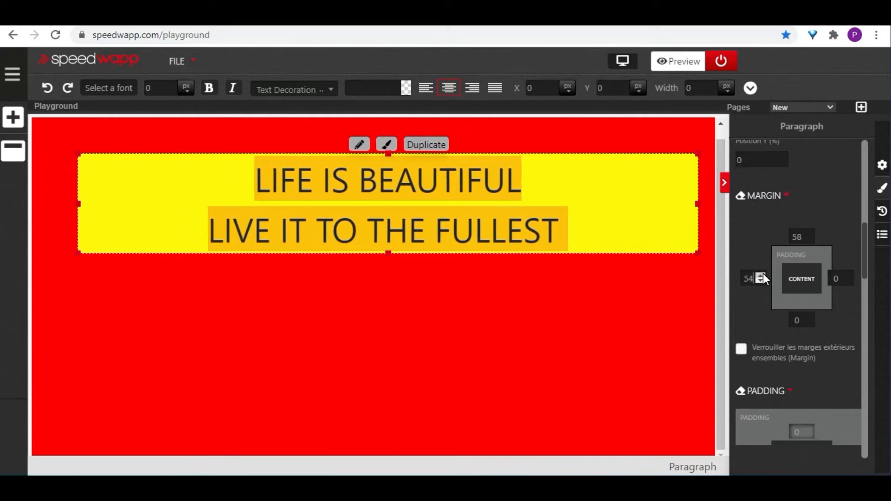
click(763, 274)
click(763, 273)
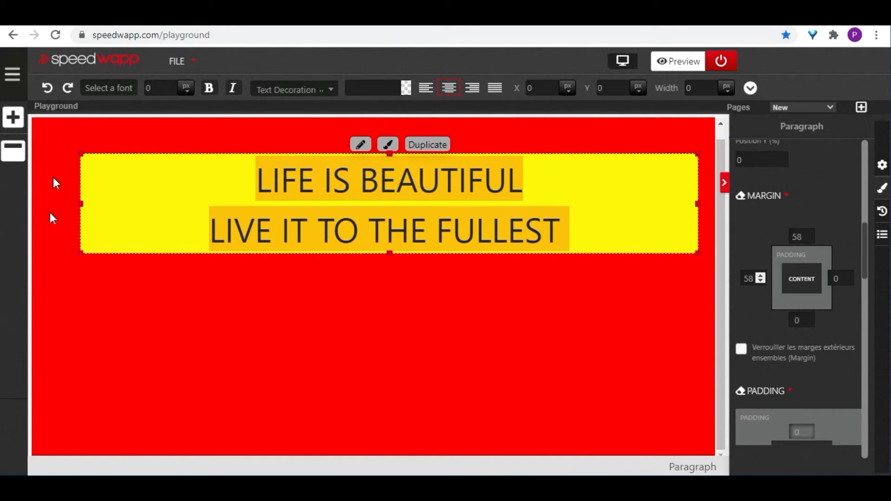
Set the right margin of the yellow paragraph to 58
click(850, 276)
click(850, 276)
click(850, 276)
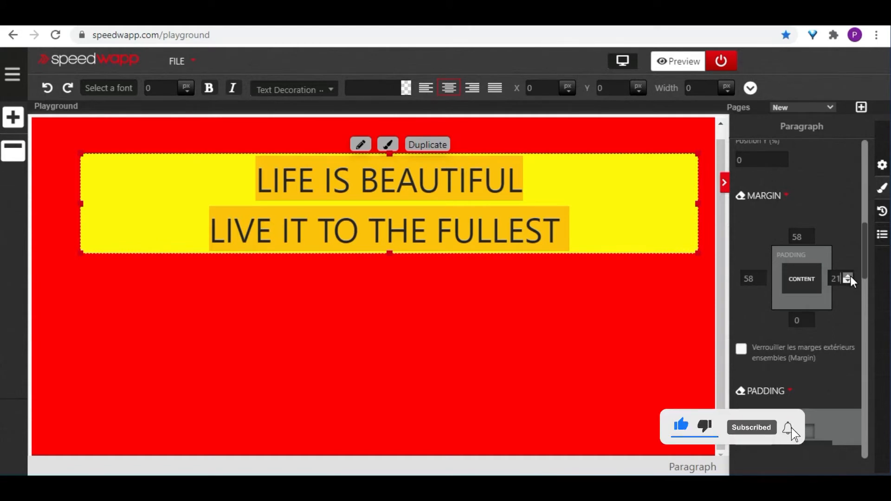
click(850, 276)
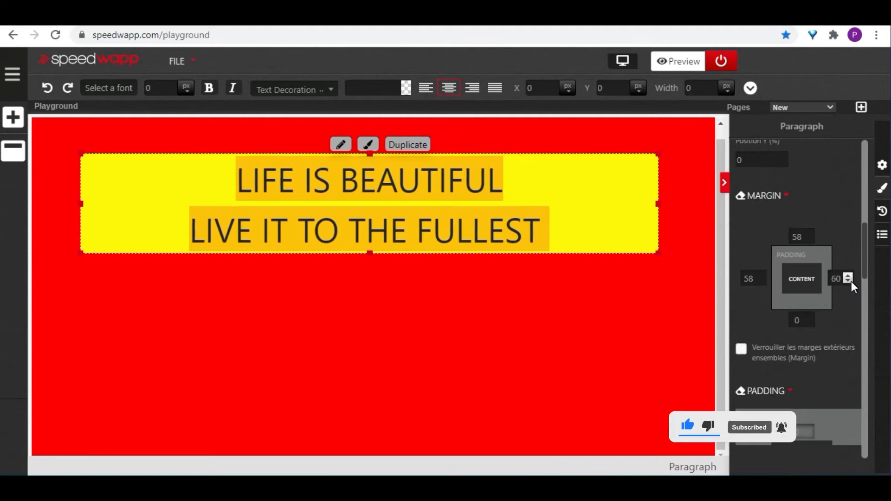
click(850, 276)
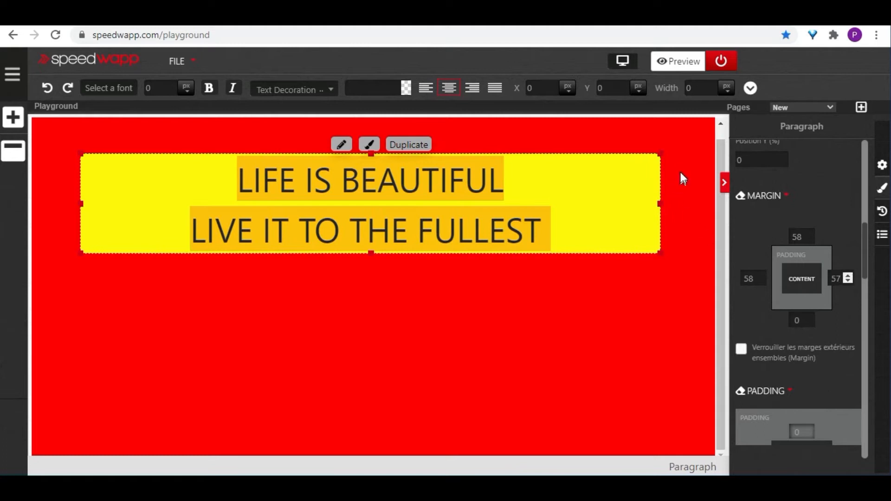
click(848, 276)
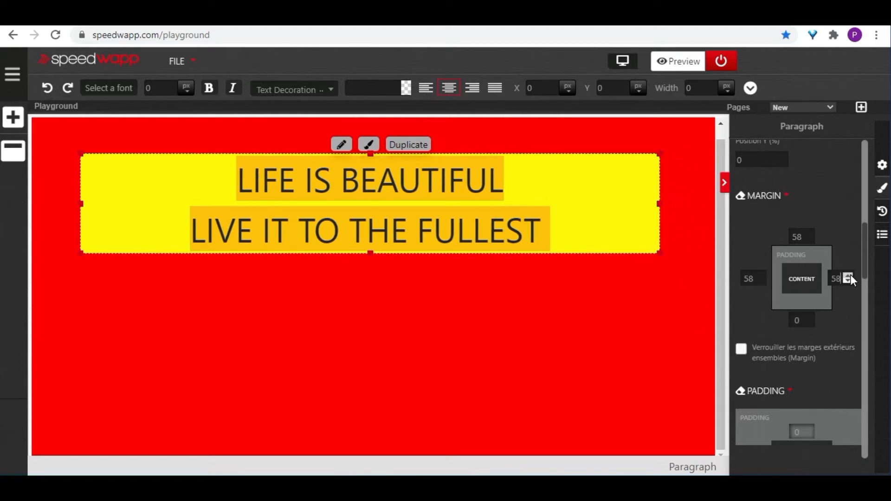
Raise the paragraph's bottom margin to 9 and add a Heading element directly below the paragraph
click(808, 318)
click(13, 117)
drag(81, 400, 320, 320)
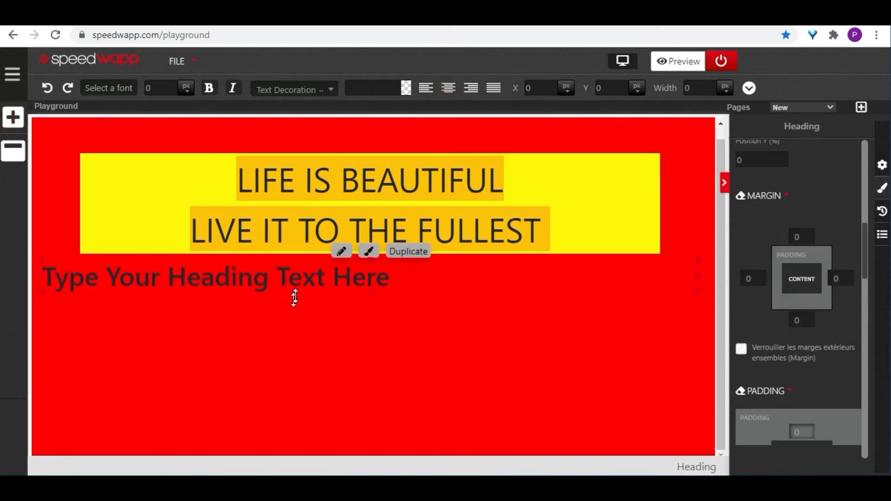
Set the bottom margin of the yellow paragraph to 58
click(610, 188)
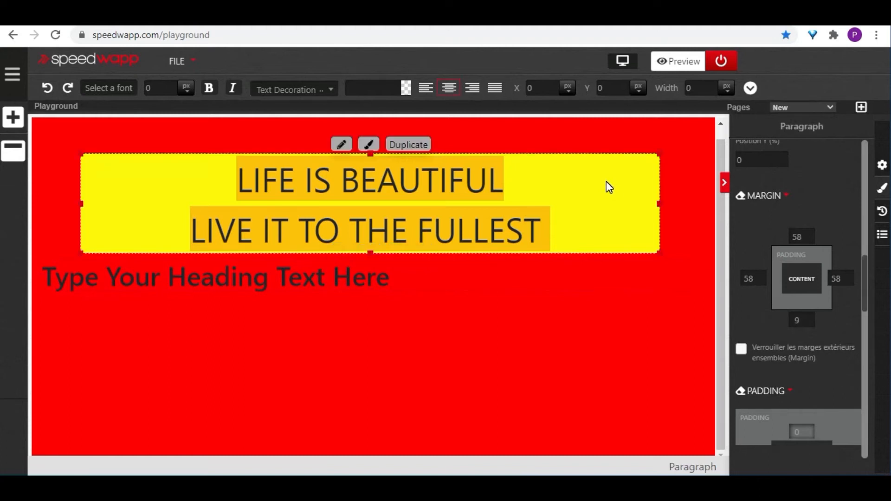
click(808, 318)
click(809, 319)
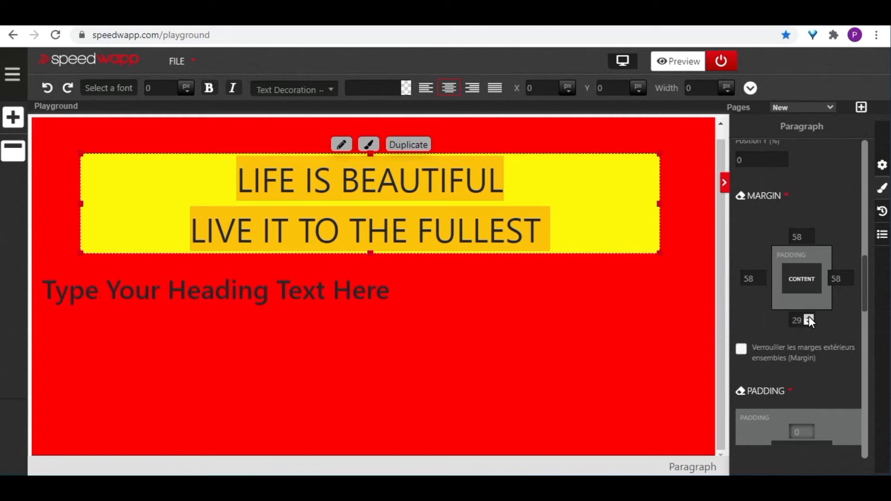
click(808, 318)
click(809, 318)
click(809, 318)
click(808, 318)
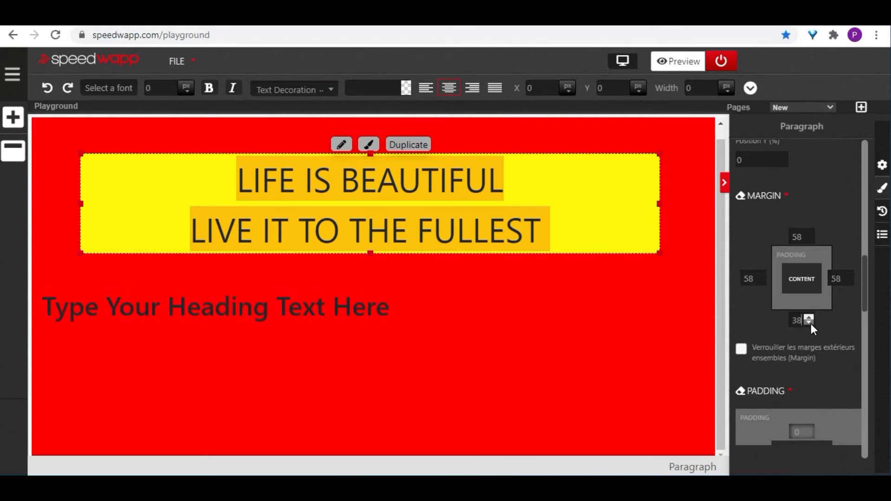
click(810, 323)
click(811, 324)
click(811, 324)
click(811, 324)
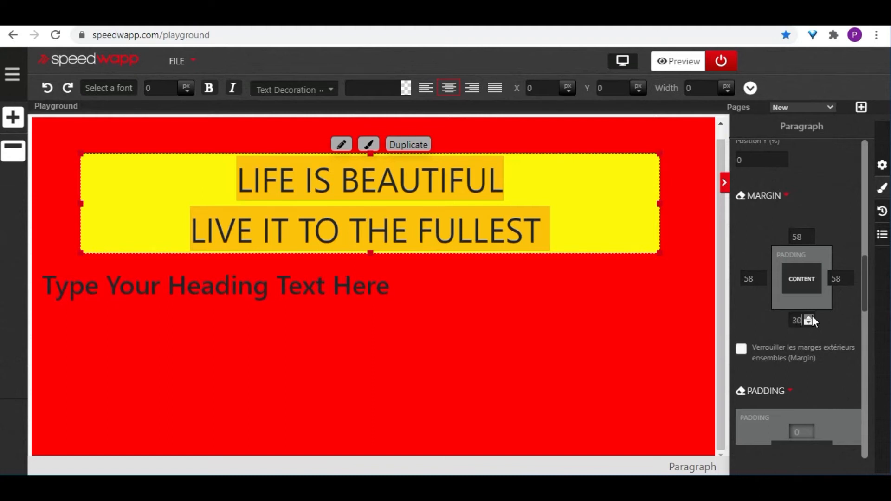
click(810, 318)
click(809, 318)
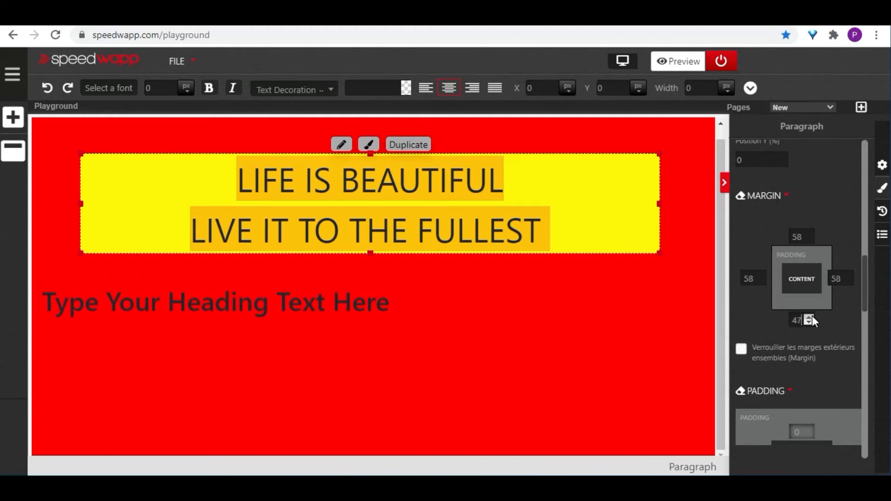
click(811, 317)
click(811, 317)
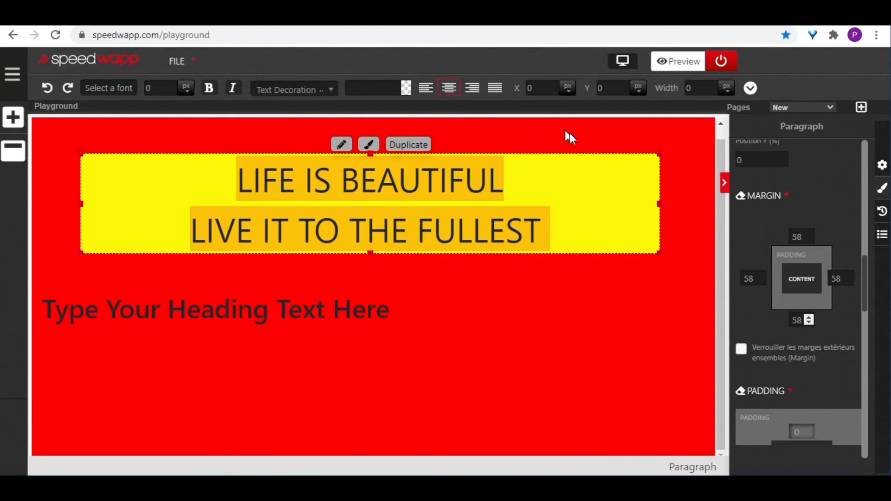
Delete the placeholder heading below the yellow paragraph
click(37, 142)
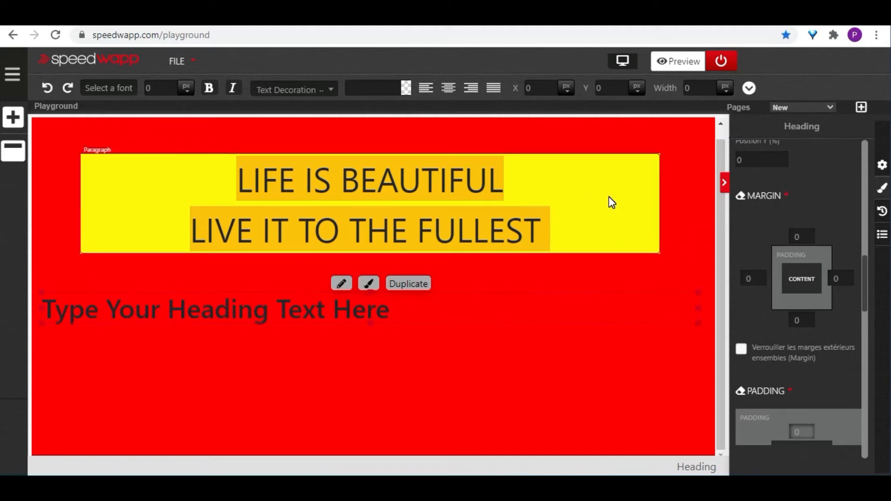
click(496, 159)
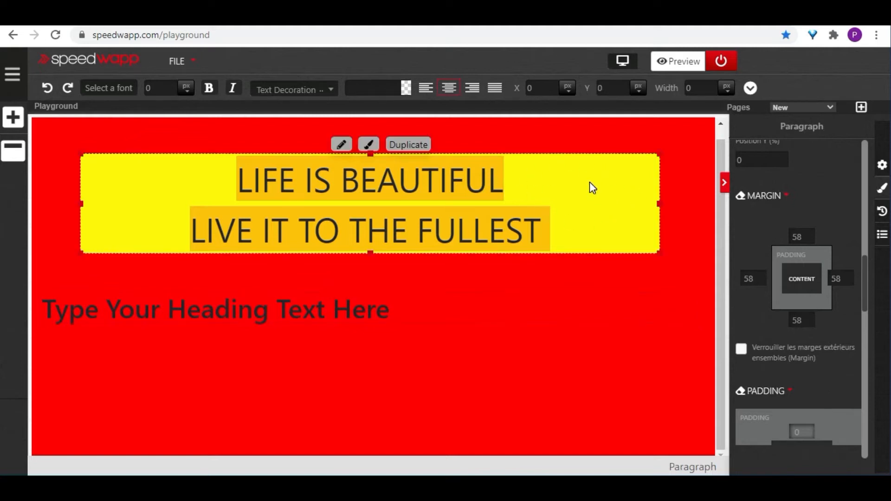
scroll(822, 296, down, 4)
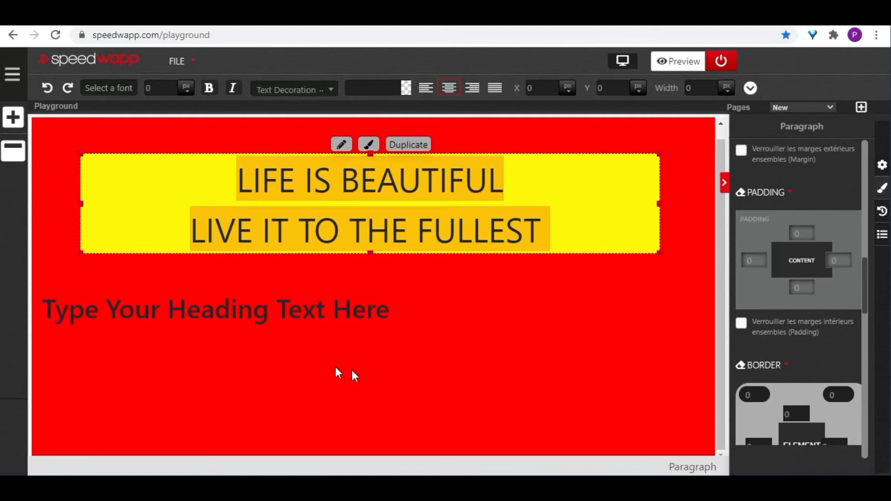
click(295, 314)
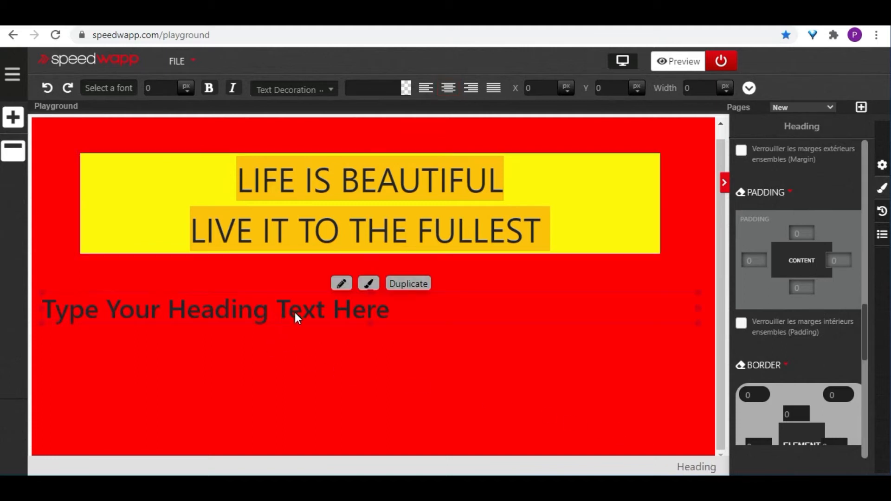
key(Delete)
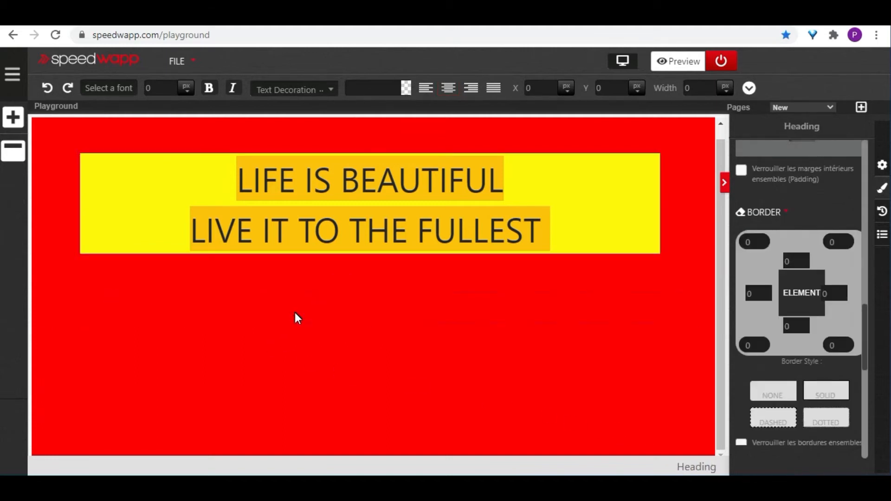
Set both the top padding and the left padding of the yellow paragraph to 32
click(611, 182)
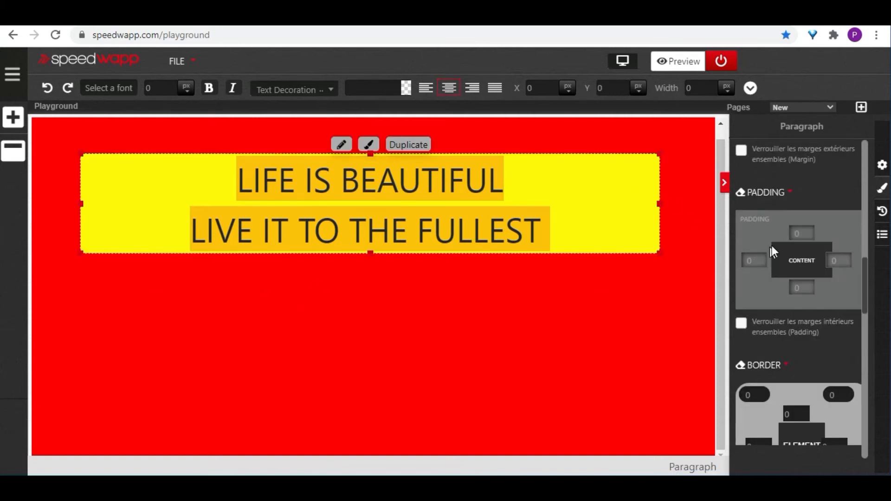
scroll(786, 237, up, 1)
scroll(785, 232, down, 1)
click(809, 229)
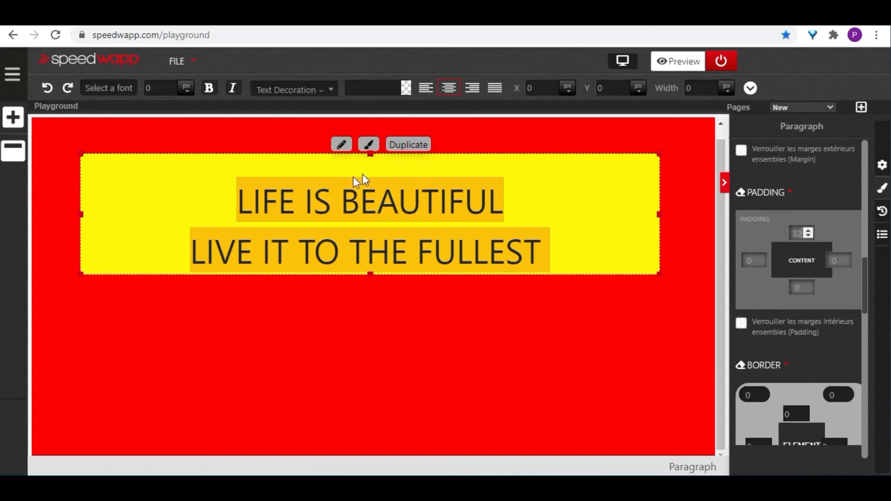
click(759, 257)
drag(759, 257, 759, 257)
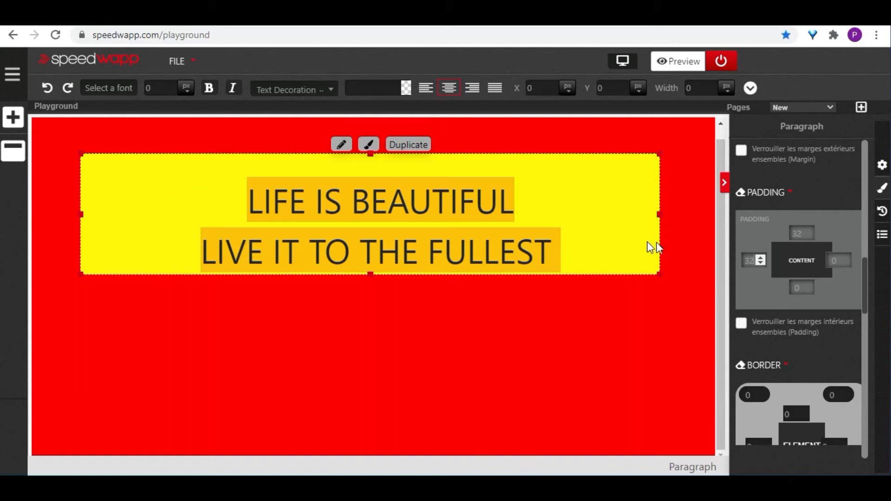
Set the yellow paragraph's right padding to 59 and its bottom padding to 38
click(844, 257)
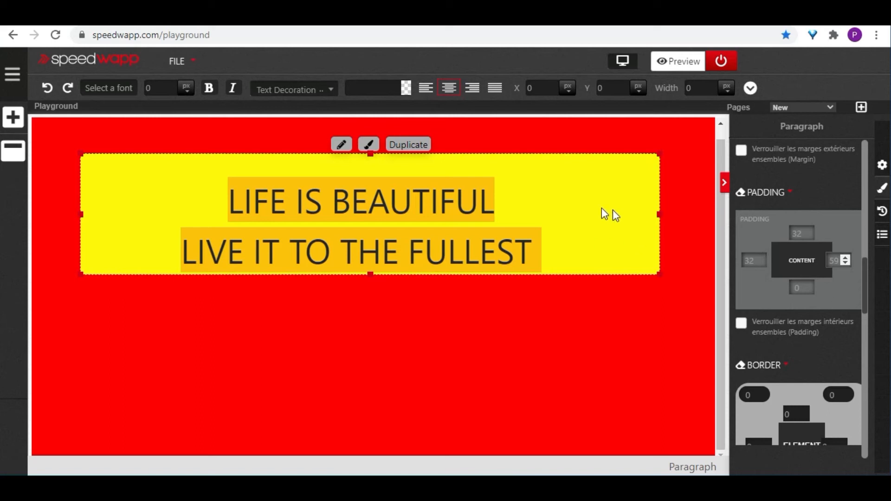
click(809, 289)
click(809, 285)
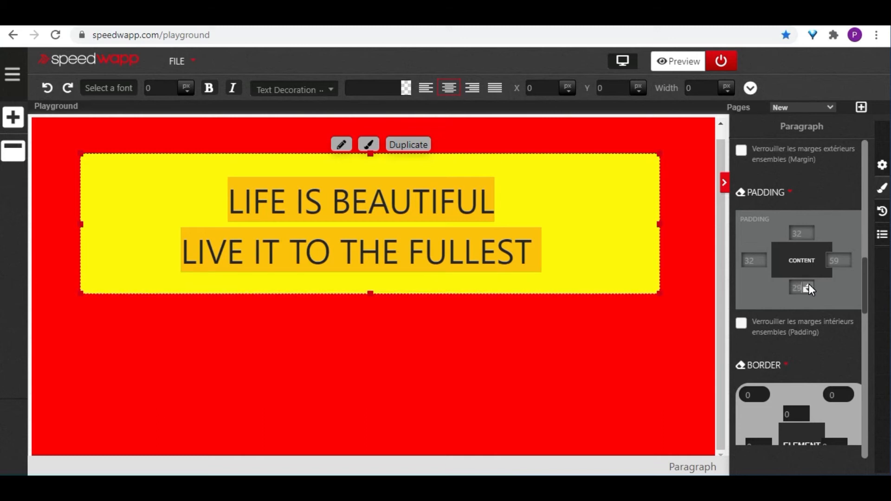
click(809, 285)
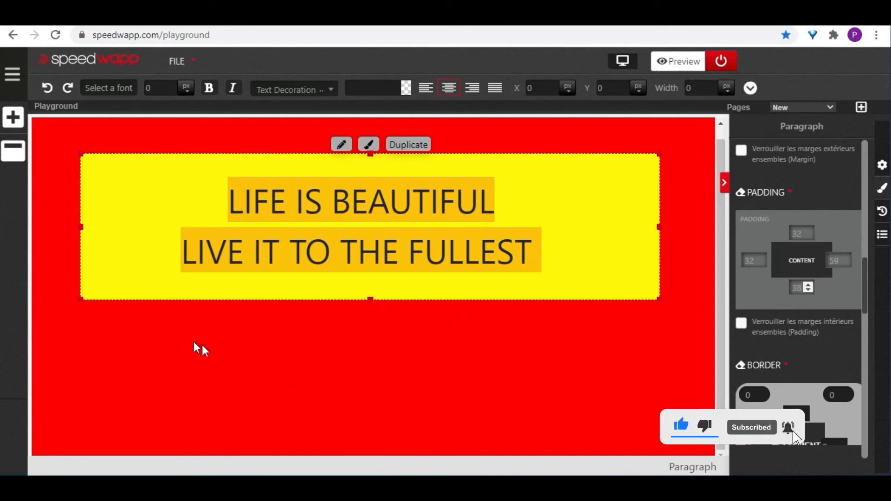
click(55, 149)
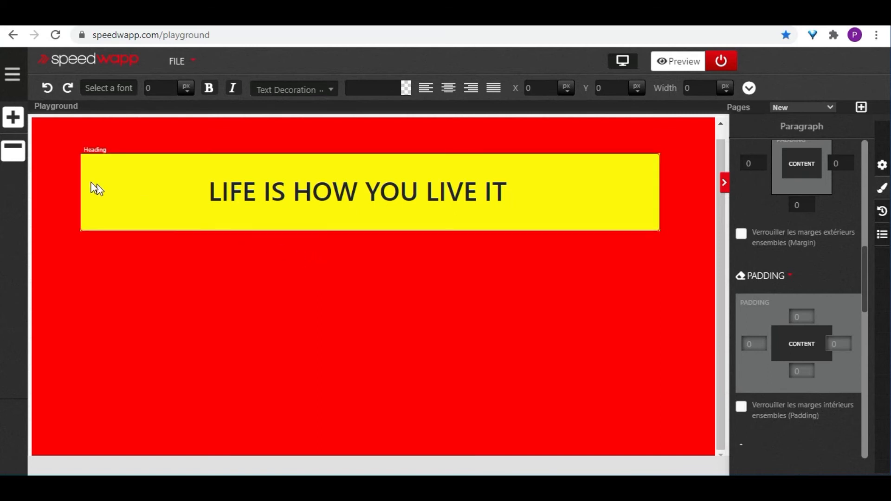
Add a Row element directly below the yellow heading
click(13, 117)
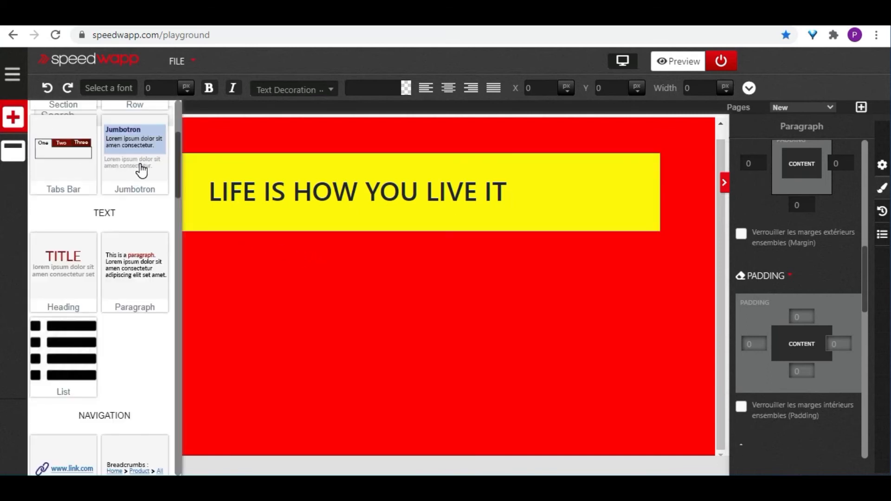
scroll(136, 171, up, 3)
drag(204, 250, 201, 297)
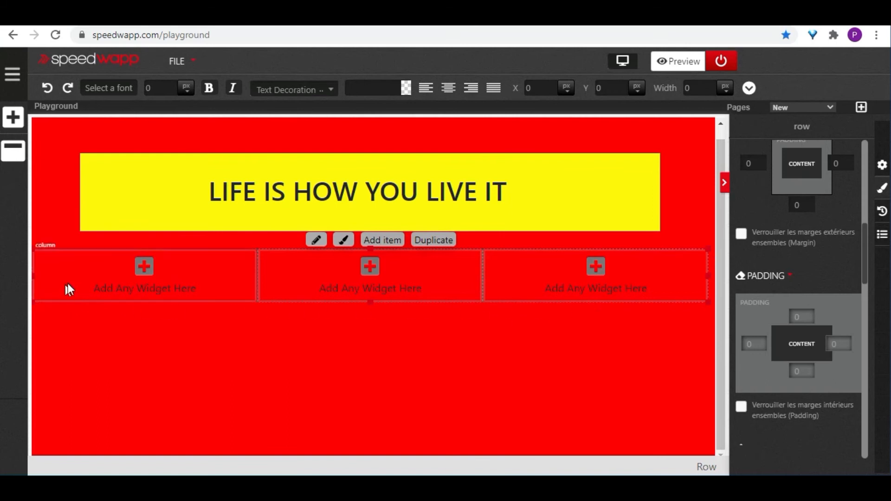
Give the row's first column a blue background, #004fe3
click(208, 273)
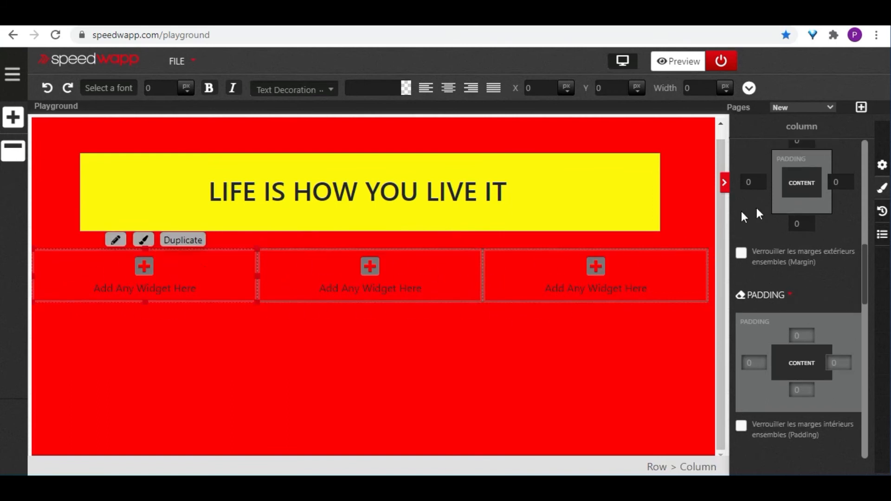
scroll(826, 209, down, 1)
scroll(827, 209, up, 10)
click(856, 231)
click(835, 254)
click(853, 269)
click(841, 252)
mouse_move(846, 248)
mouse_down()
mouse_move(772, 319)
mouse_move(831, 239)
mouse_move(822, 272)
mouse_move(846, 256)
mouse_up()
click(854, 279)
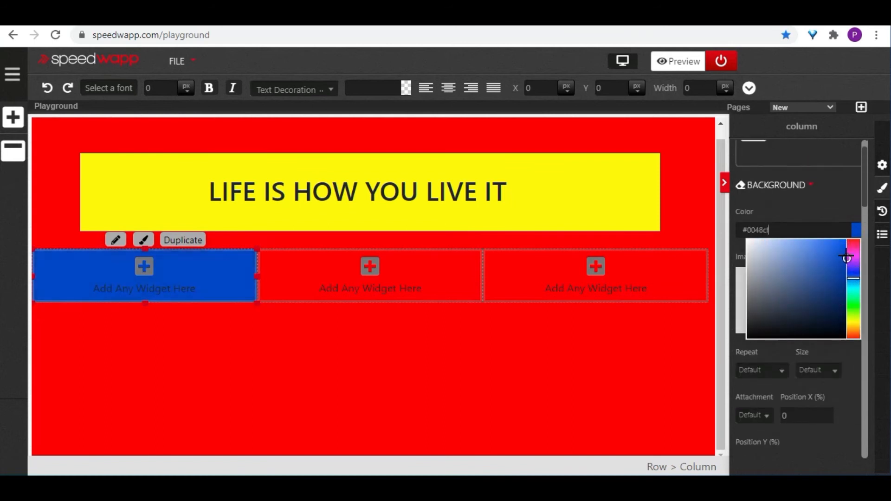
Give the row's middle column a pale pink background
click(449, 281)
click(858, 235)
click(761, 240)
Give the row's third column a bright green background, #3df713
click(686, 273)
click(856, 235)
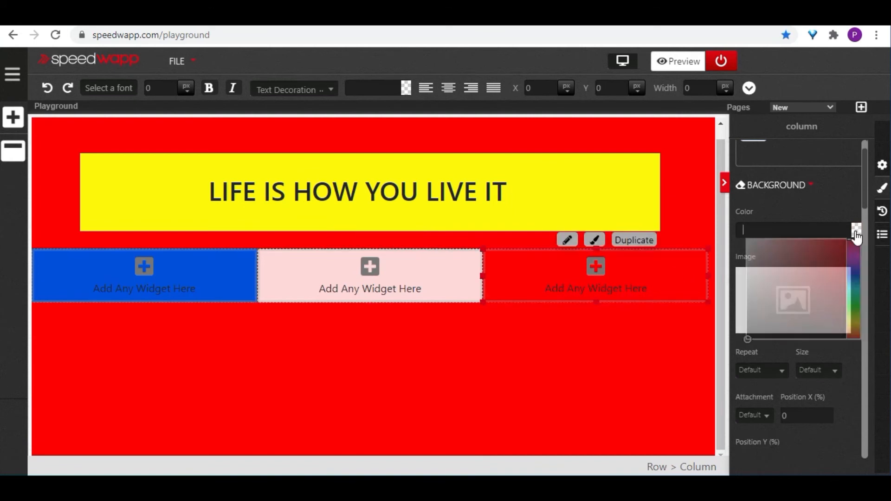
click(829, 265)
click(853, 307)
click(838, 242)
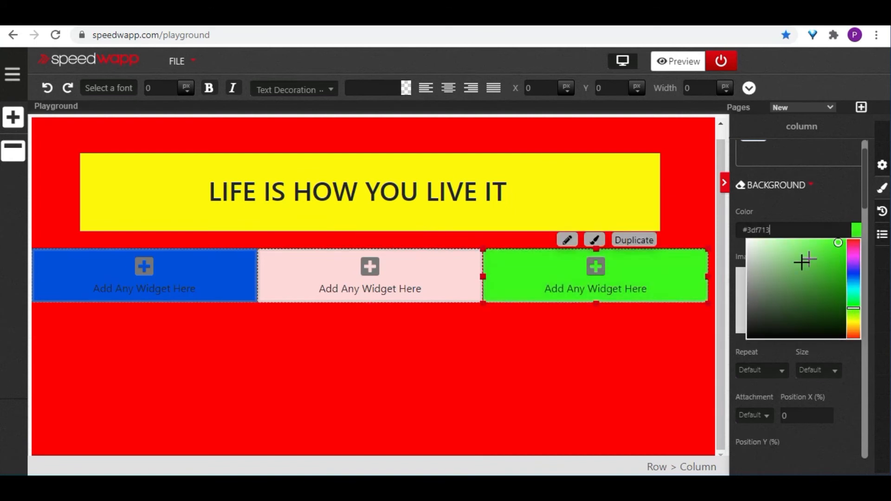
Open the properties of the row that holds the three coloured columns and add a fourth column
click(236, 284)
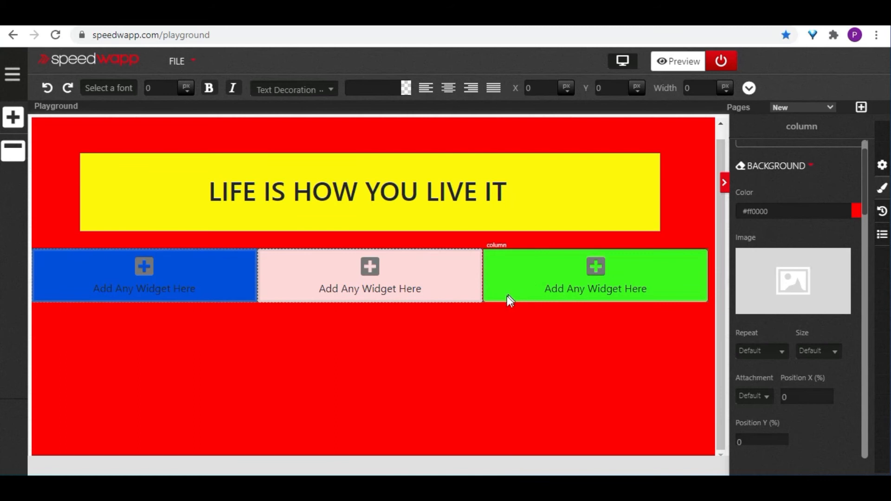
click(180, 288)
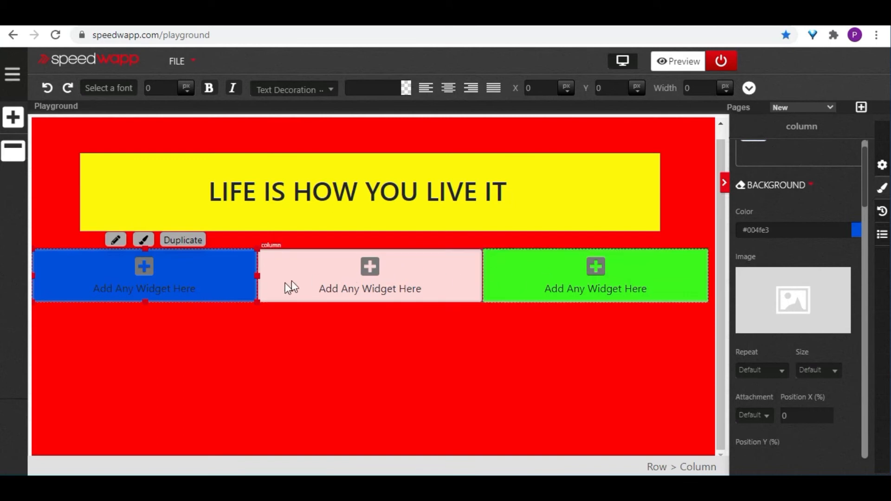
click(655, 467)
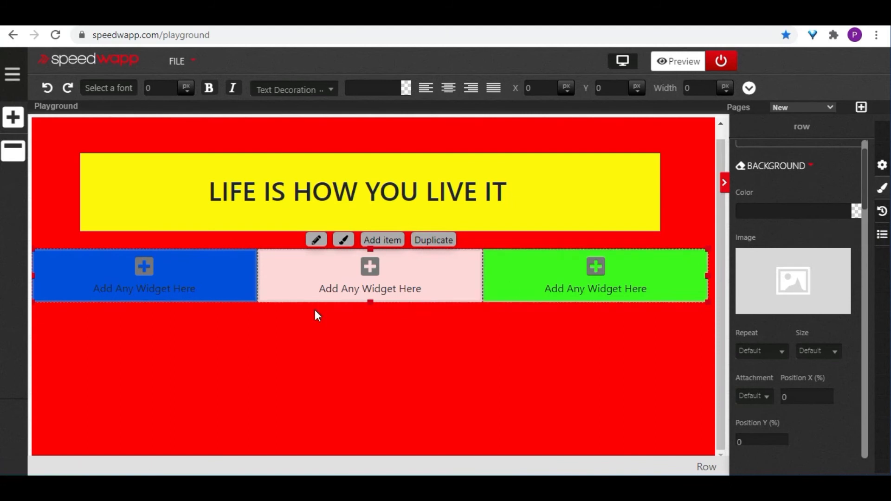
click(881, 234)
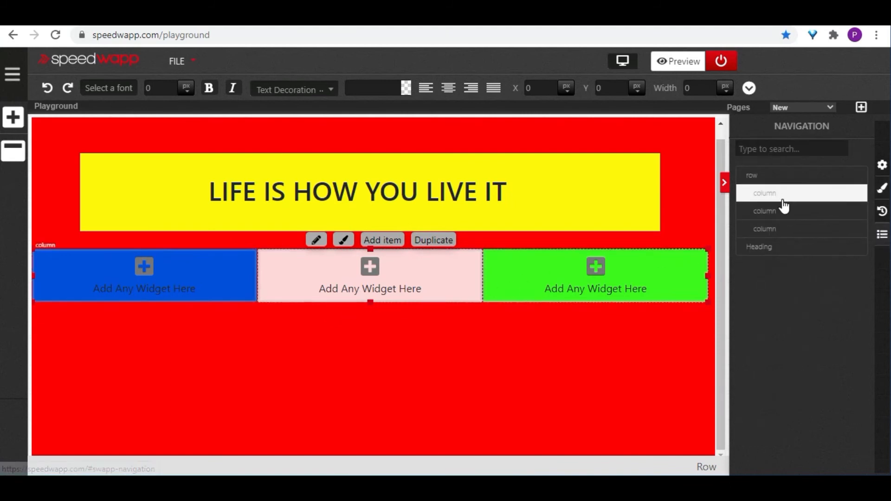
click(774, 181)
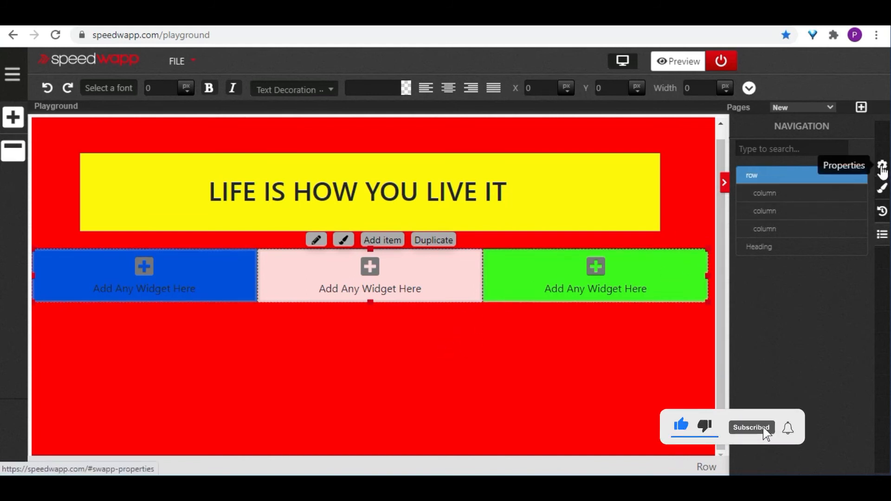
click(882, 166)
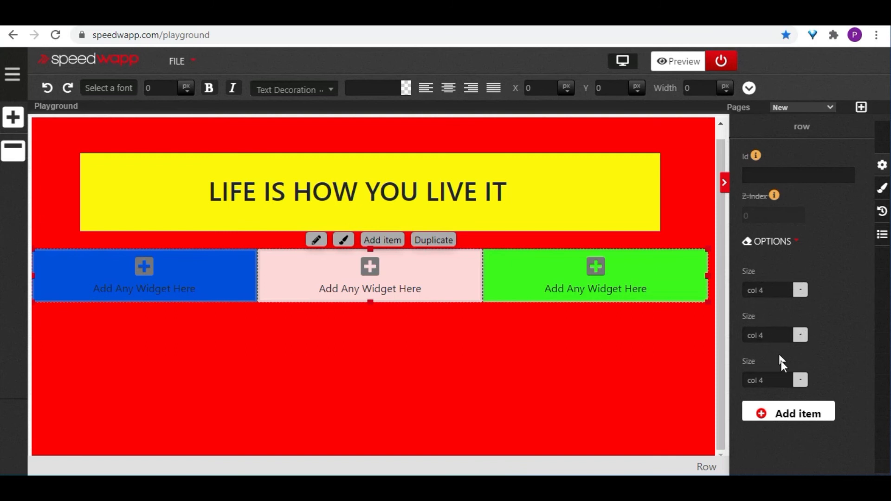
click(779, 413)
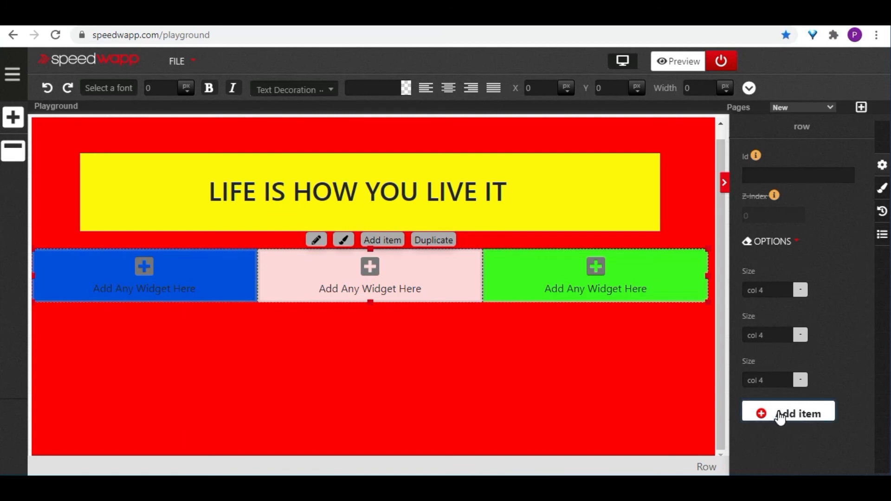
scroll(812, 424, down, 1)
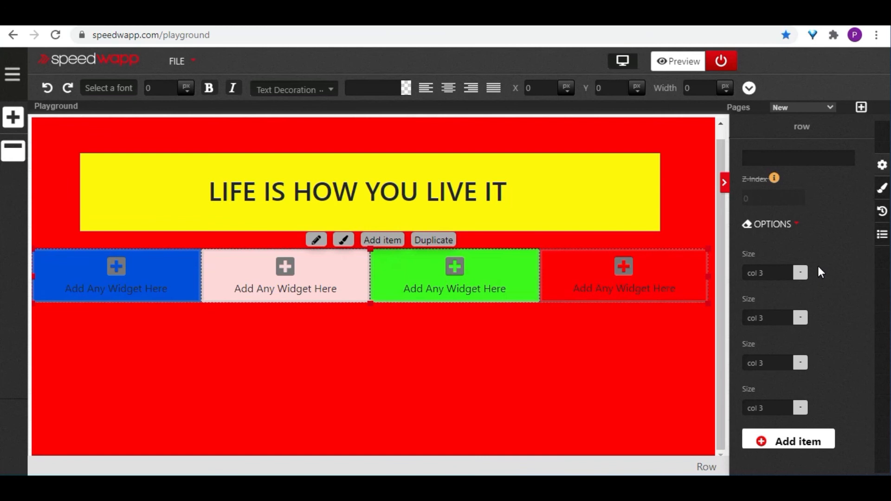
Set the size of the row's blue first column to col 12
scroll(809, 266, up, 4)
scroll(811, 278, up, 2)
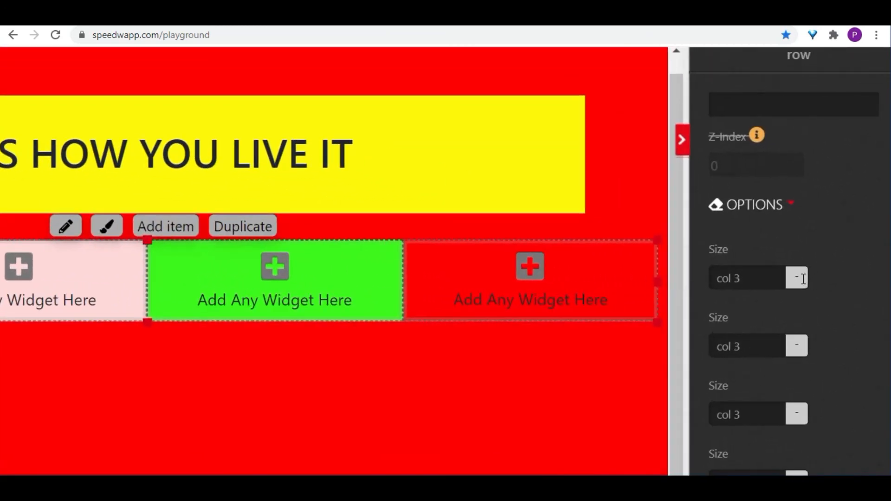
click(803, 279)
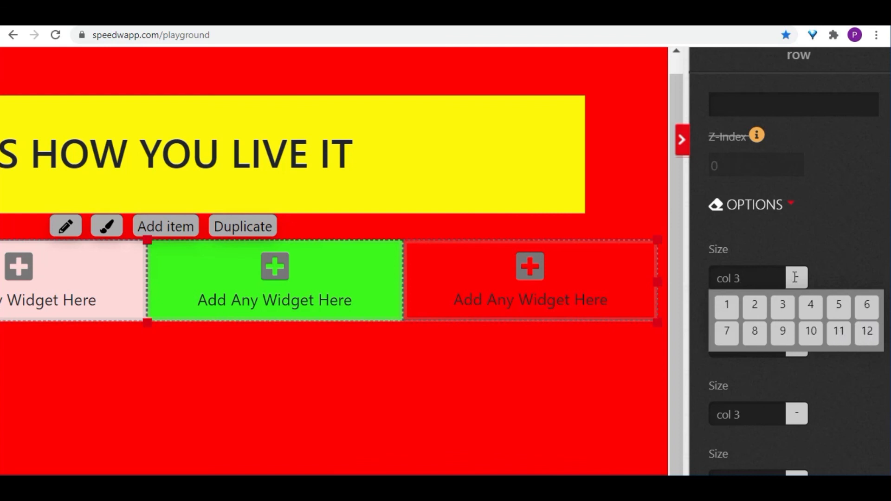
scroll(744, 290, down, 3)
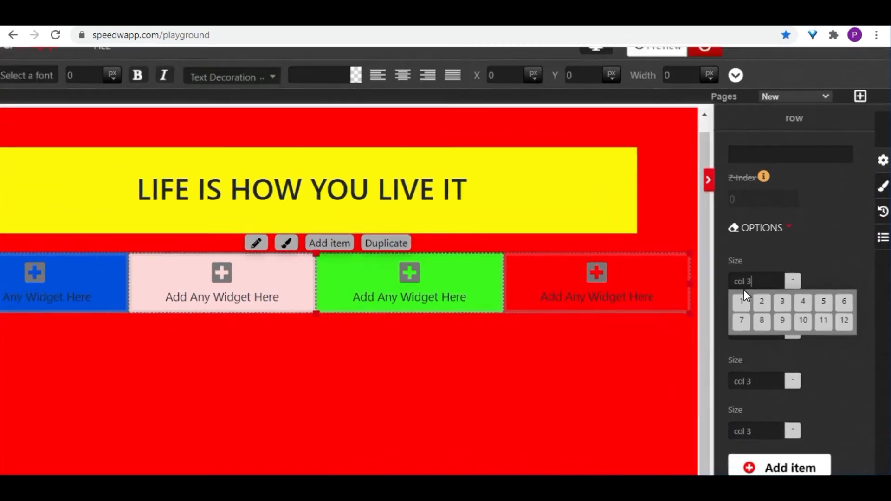
scroll(745, 290, down, 2)
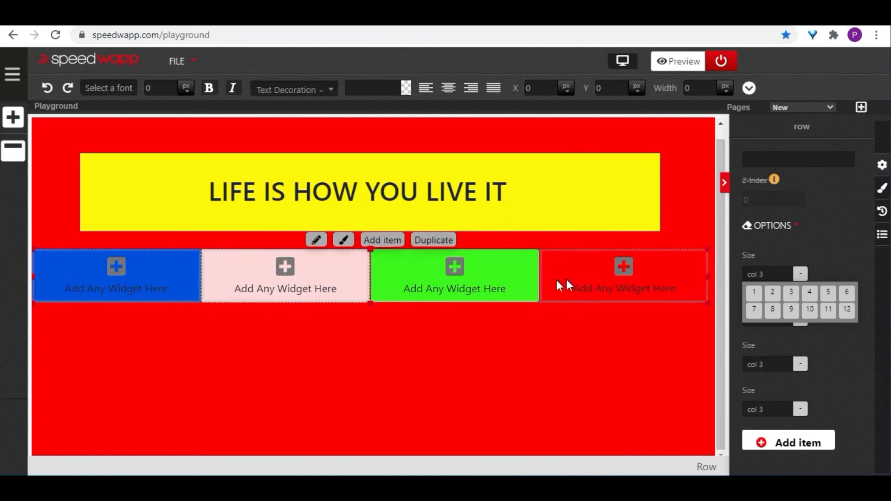
click(847, 309)
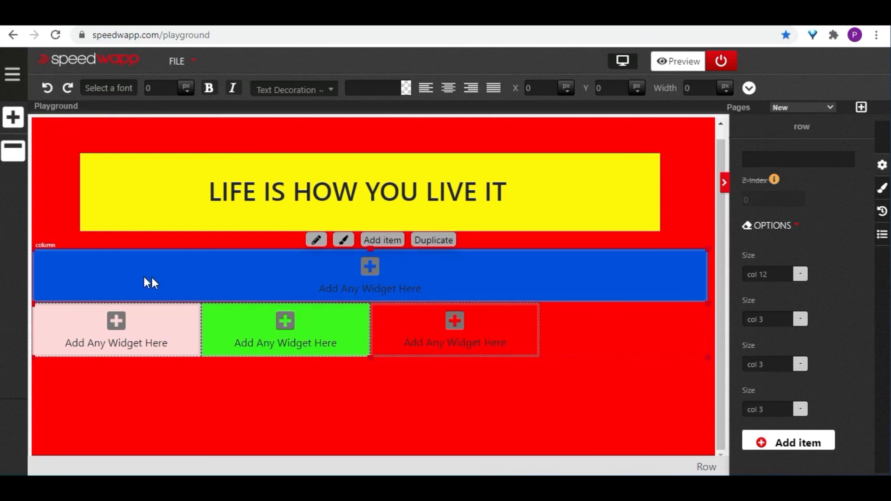
Set the pink column's size to col 6 and the green column's size to col 3
click(799, 319)
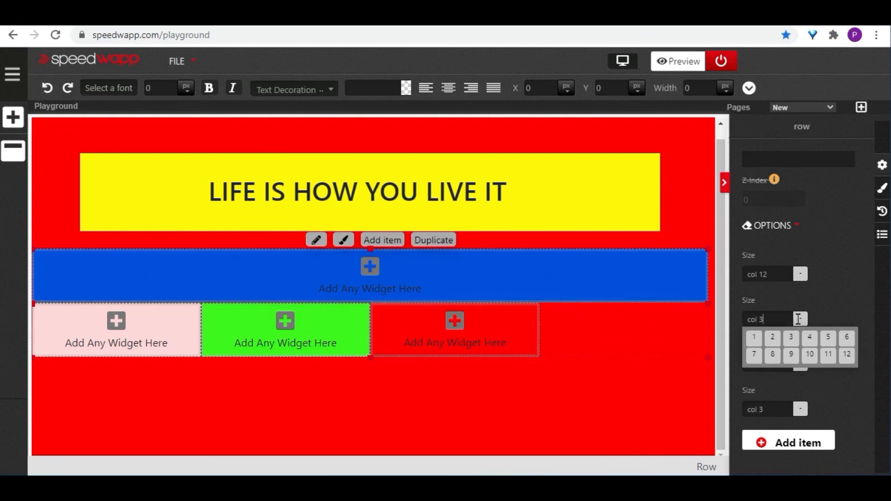
click(845, 337)
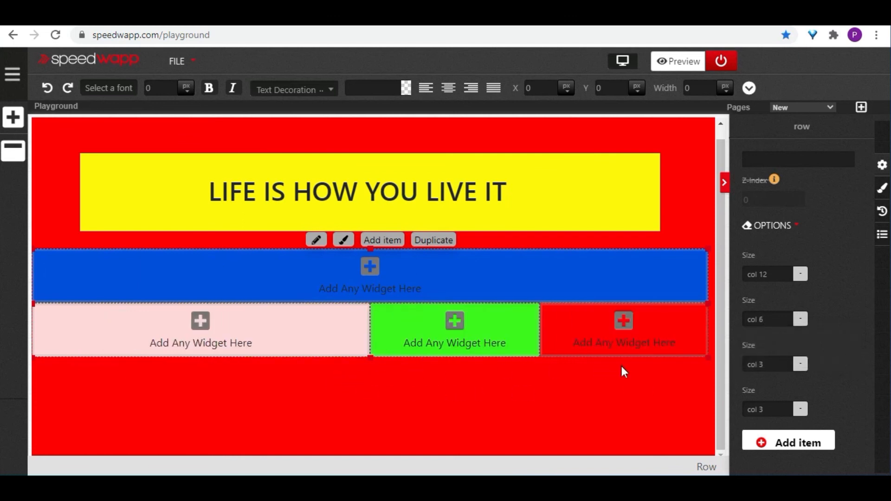
click(799, 364)
click(790, 384)
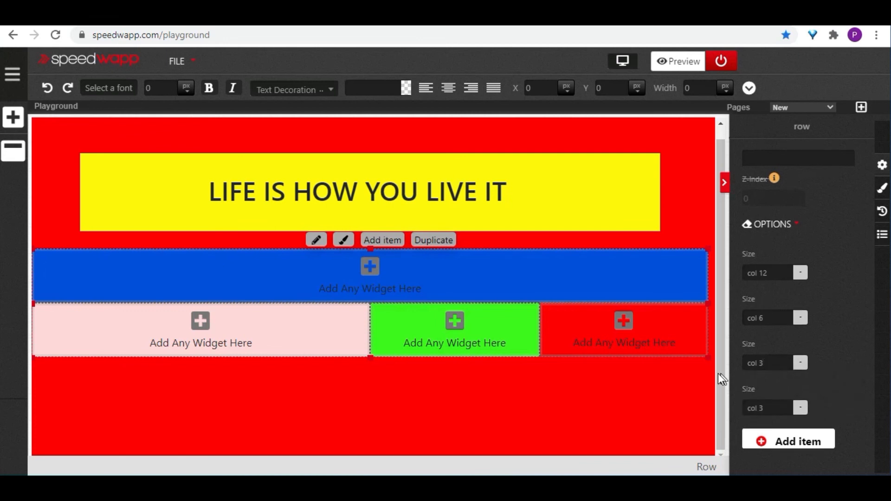
Set the sizes of the pink and green columns to col 12 each
click(800, 319)
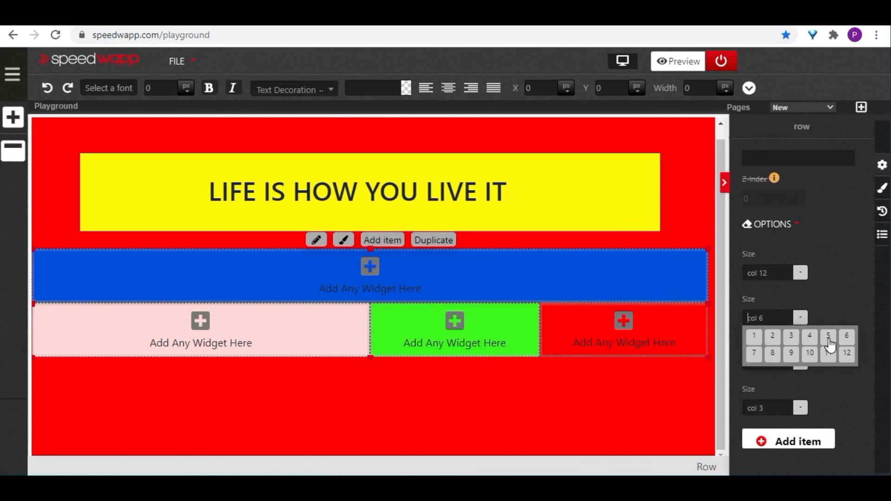
click(847, 353)
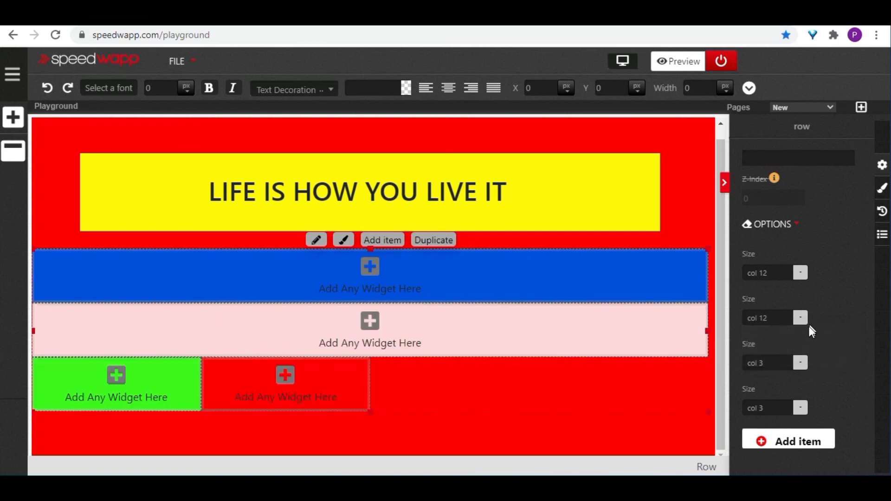
click(805, 363)
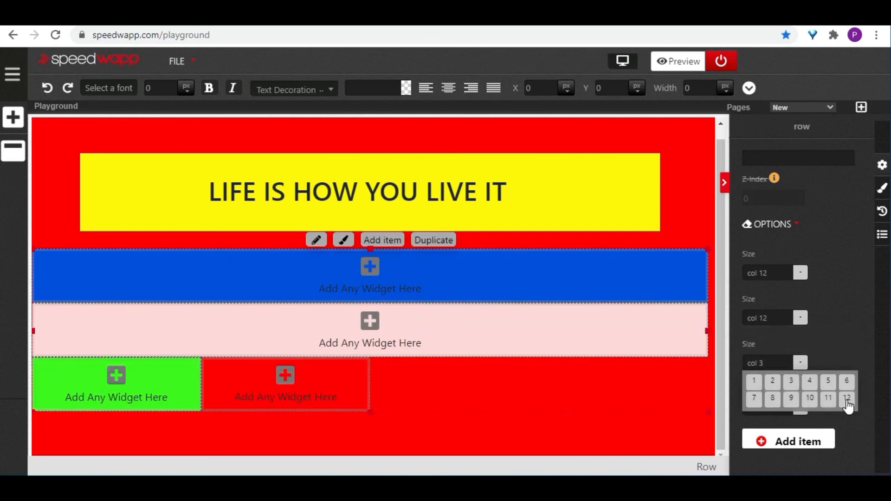
click(847, 399)
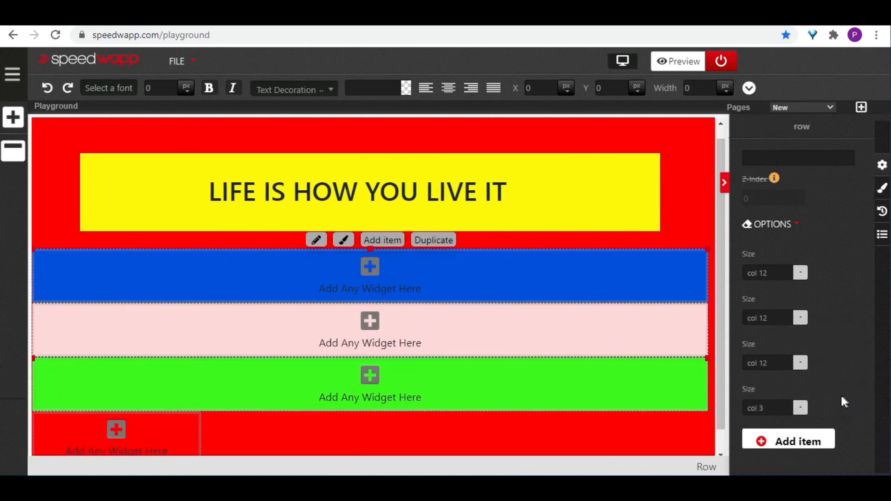
Set the fourth column's size to col 6 and review the row's layout on the page
click(802, 407)
click(847, 425)
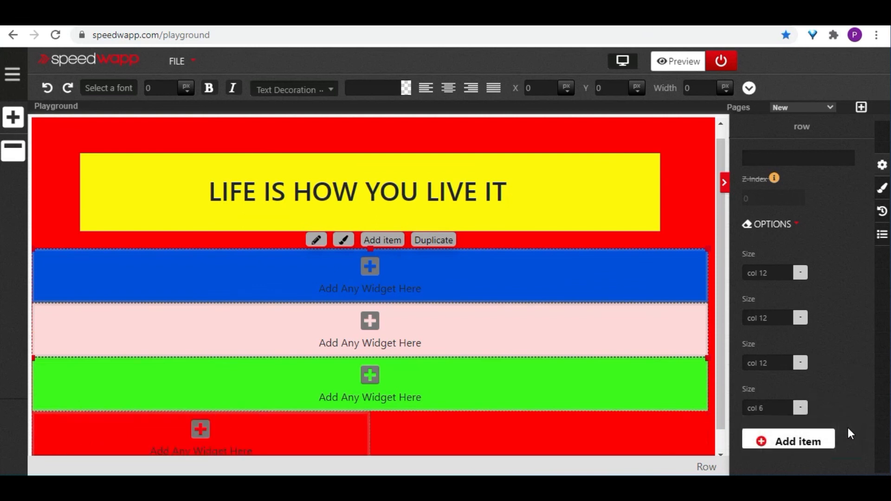
scroll(390, 371, up, 1)
scroll(431, 327, down, 2)
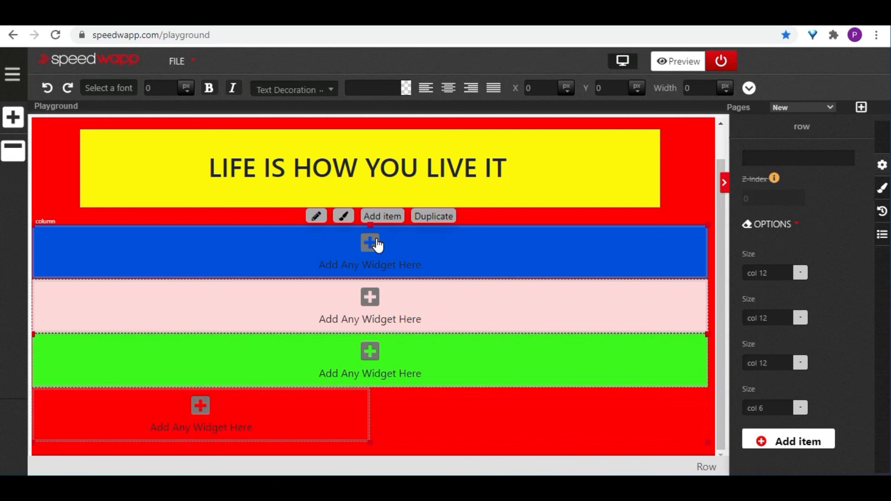
scroll(377, 245, up, 1)
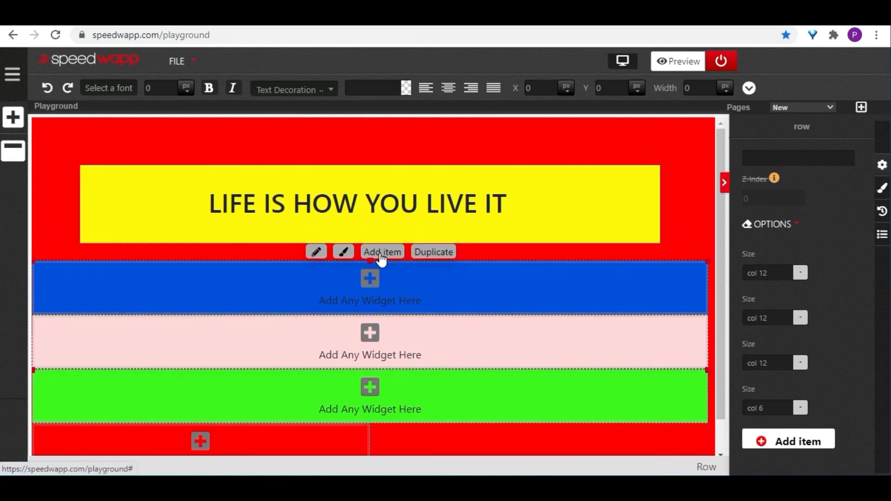